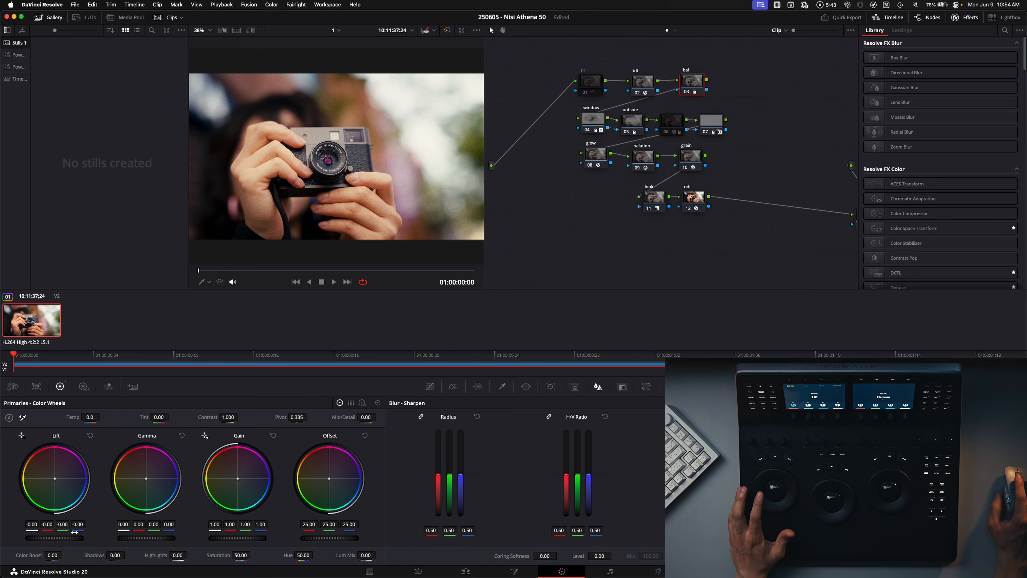
Step: Try out the master levels on the bal node, bringing Lift to 0.01, Gamma to 0.08 and Gain to about 0.24
left_click_drag(233, 539, 153, 542)
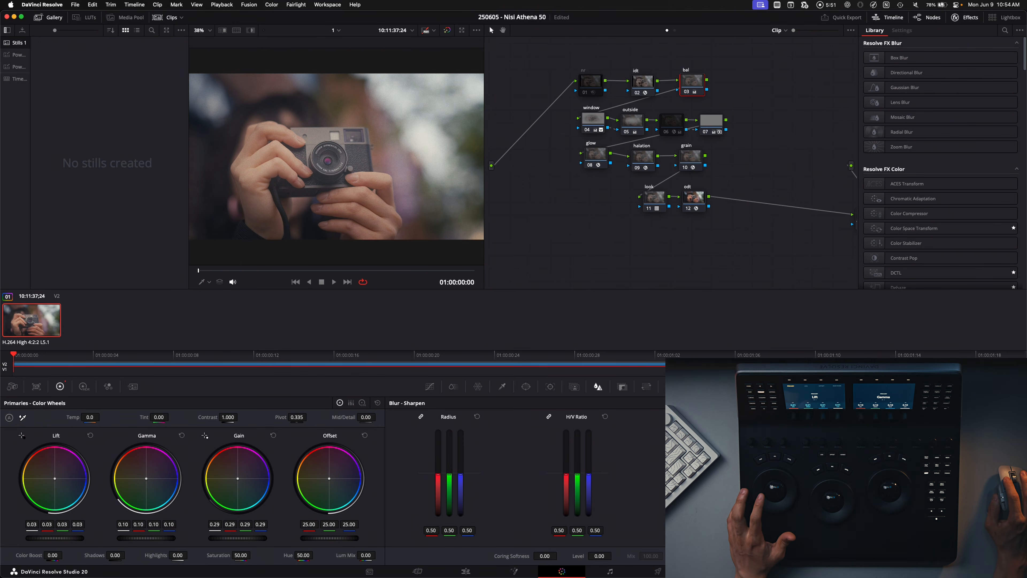
left_click_drag(246, 533, 220, 539)
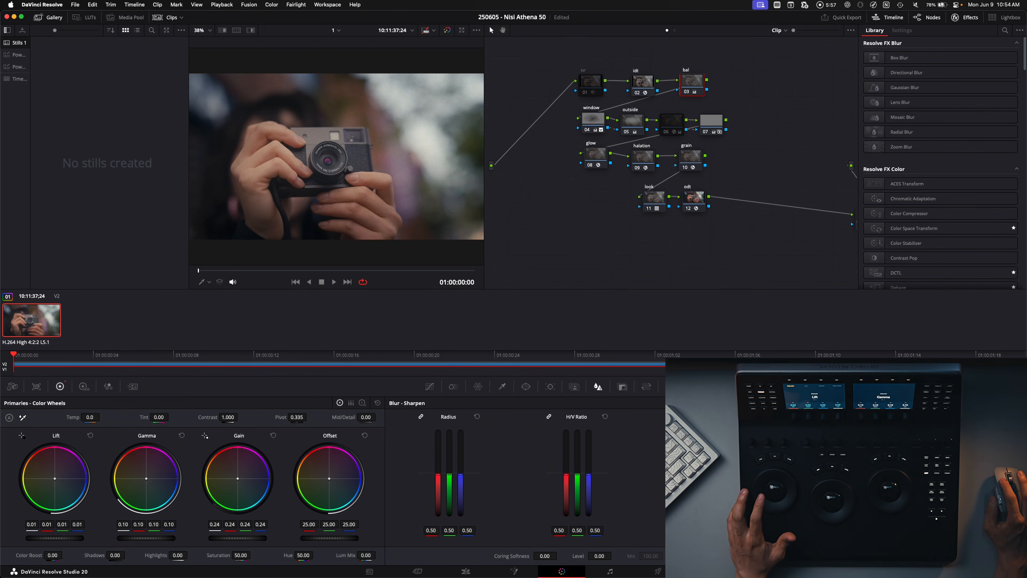
left_click_drag(140, 540, 140, 540)
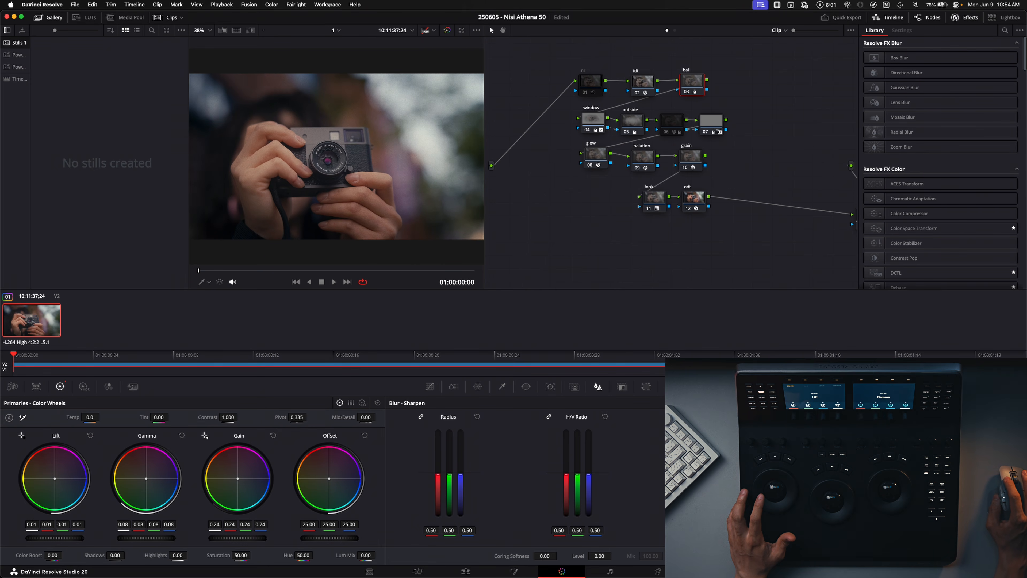
left_click_drag(248, 543, 264, 543)
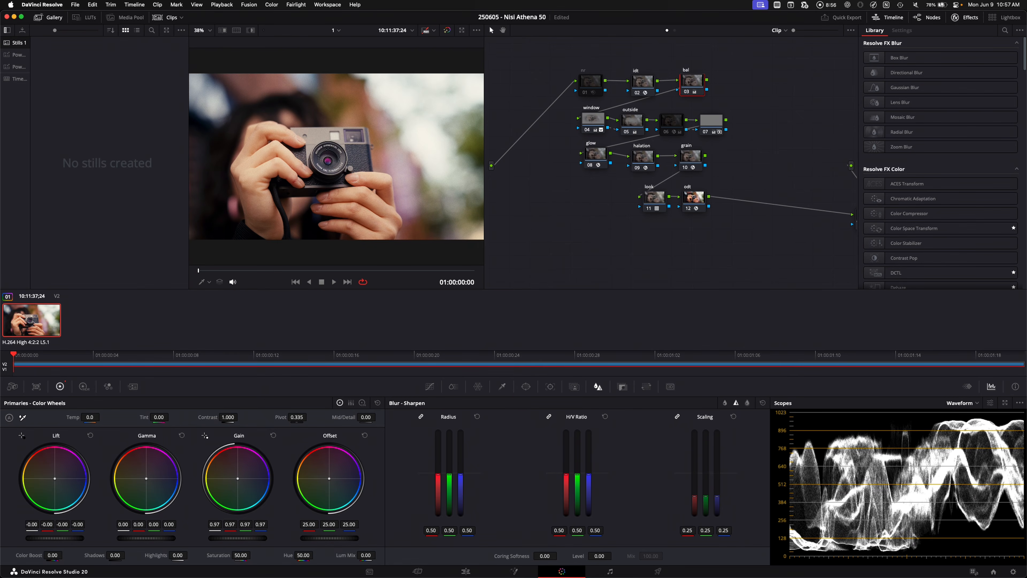
left_click_drag(54, 538, 61, 538)
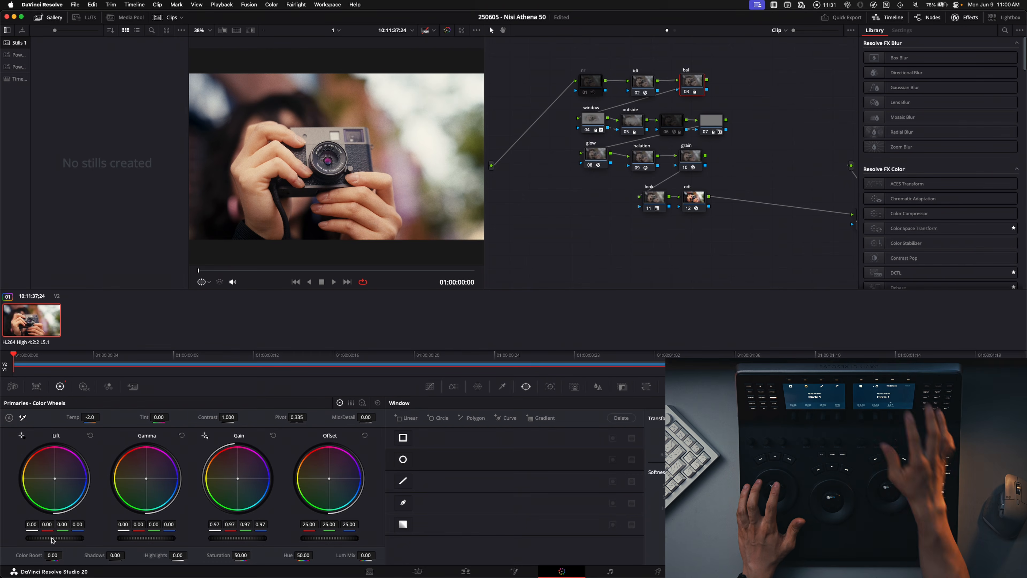
Step: Add a circle power window around the camera on the bal node, discarding the first enlarged version
left_click(403, 462)
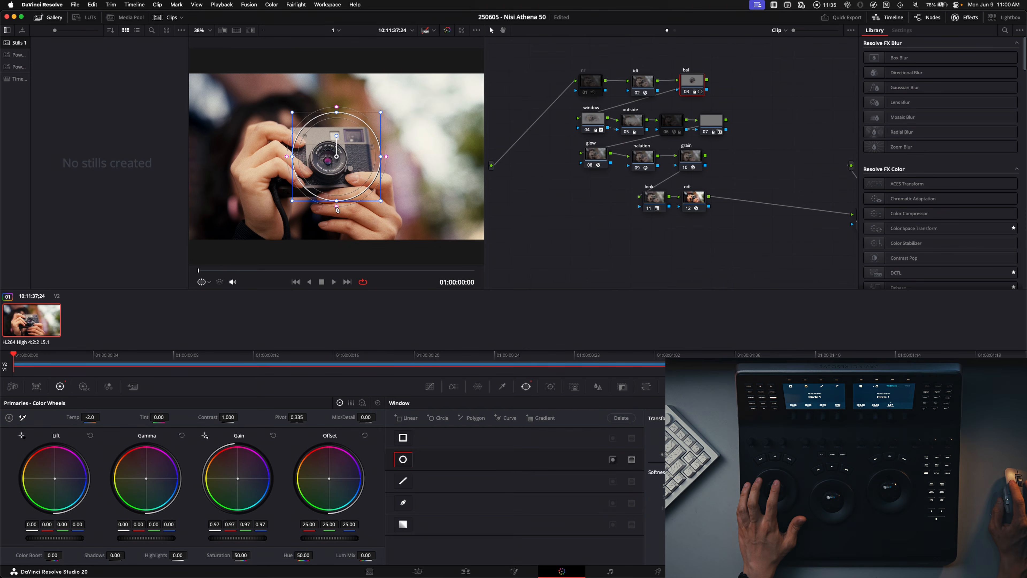
left_click_drag(382, 159, 404, 161)
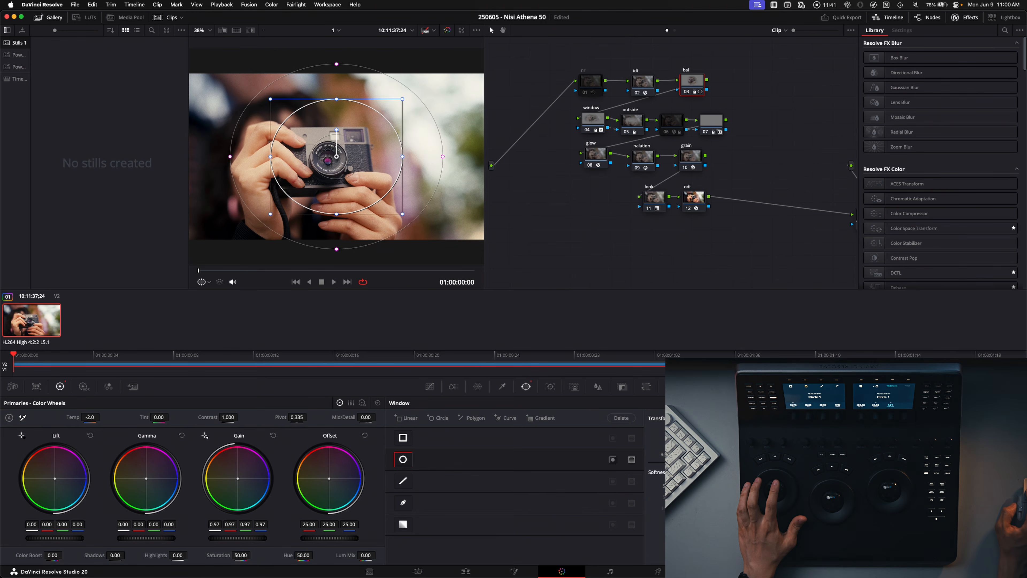
left_click(750, 403)
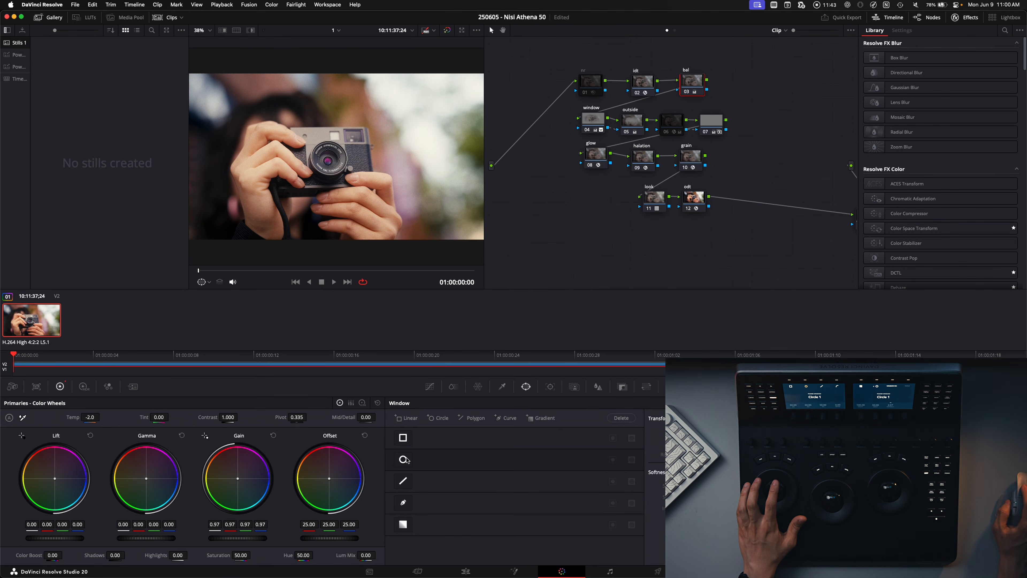
key("alt+c")
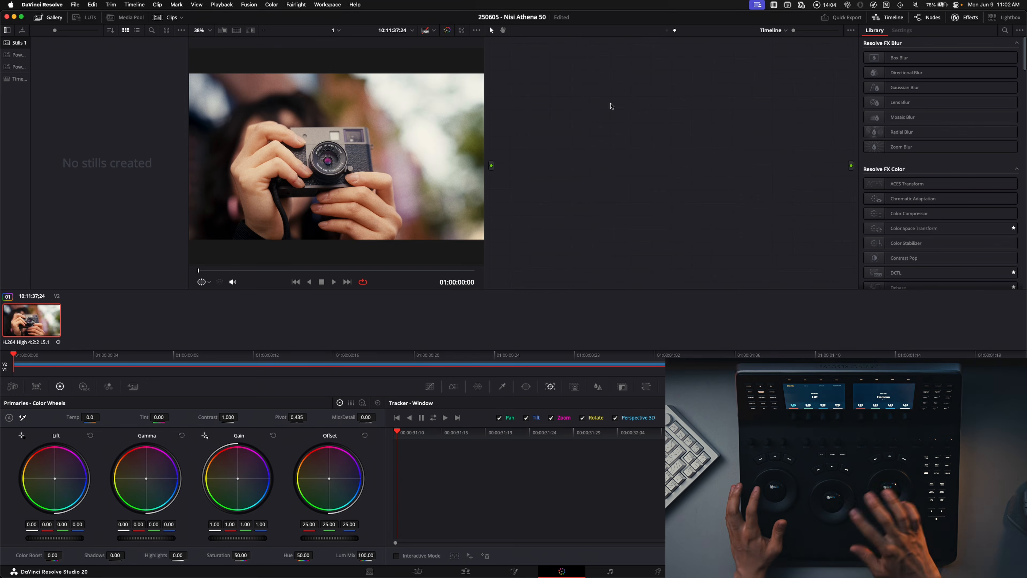
Step: Add three serial nodes followed by three parallel nodes to the empty timeline-level node graph
key("alt+s")
key("alt+s")
key("alt+s")
key("alt+s")
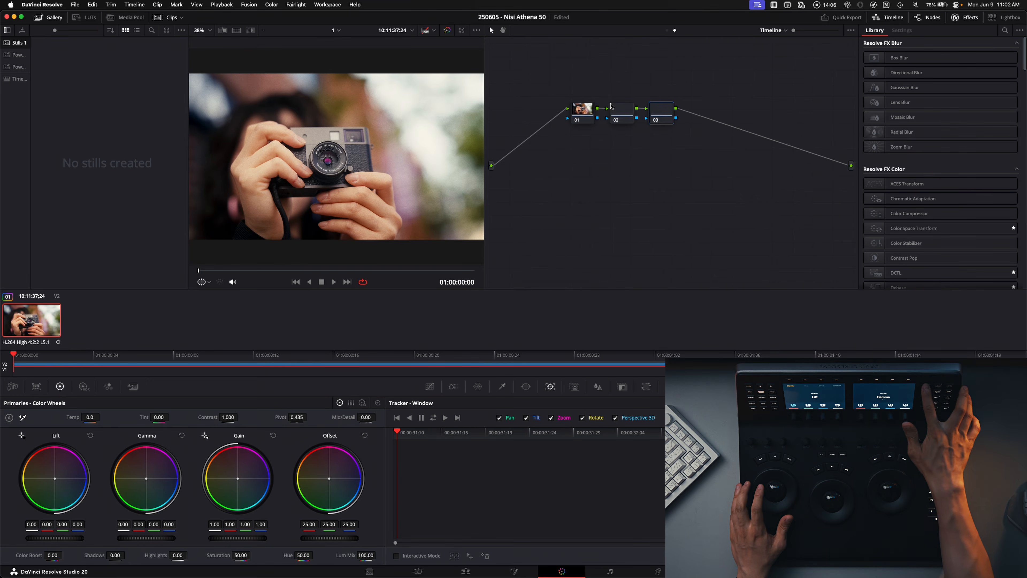
key("alt+p")
key("alt+p")
key("alt+p")
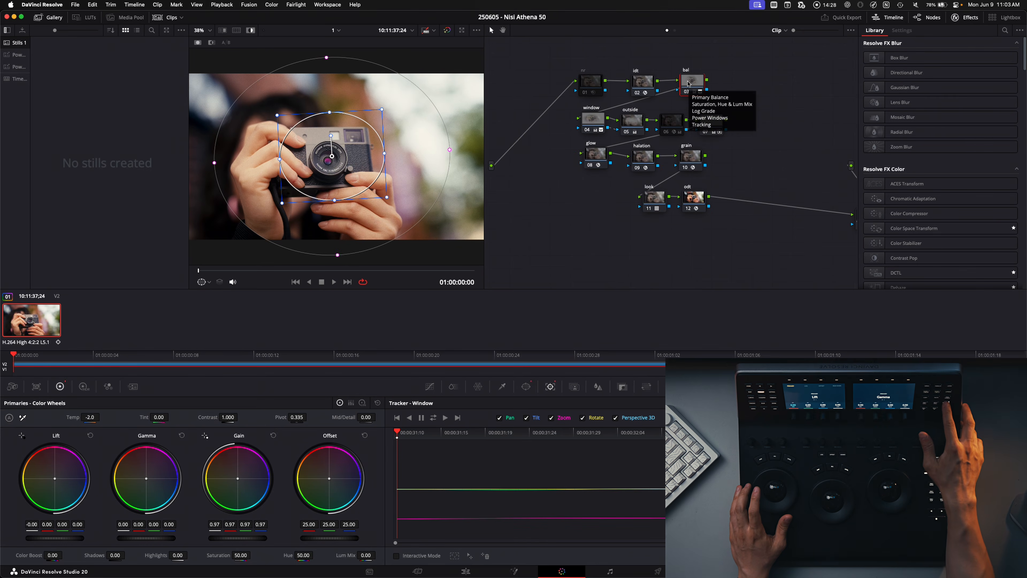
Step: Toggle the viewer's highlight display and compare the shot with all grades bypassed and with only the idt node disabled
key("shift+h")
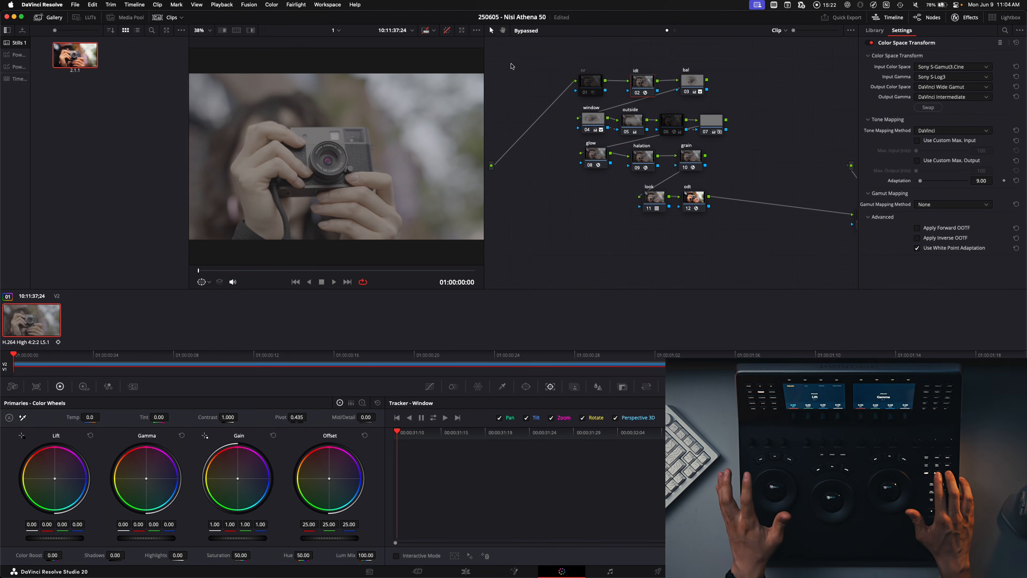
key("shift+d")
key("ctrl+d")
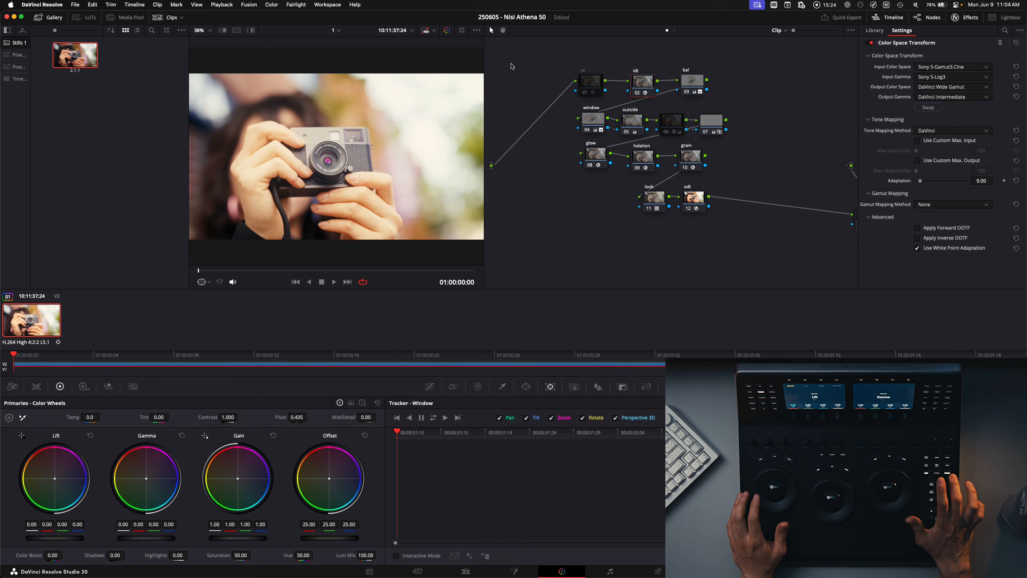
key("super+d")
key("super+d")
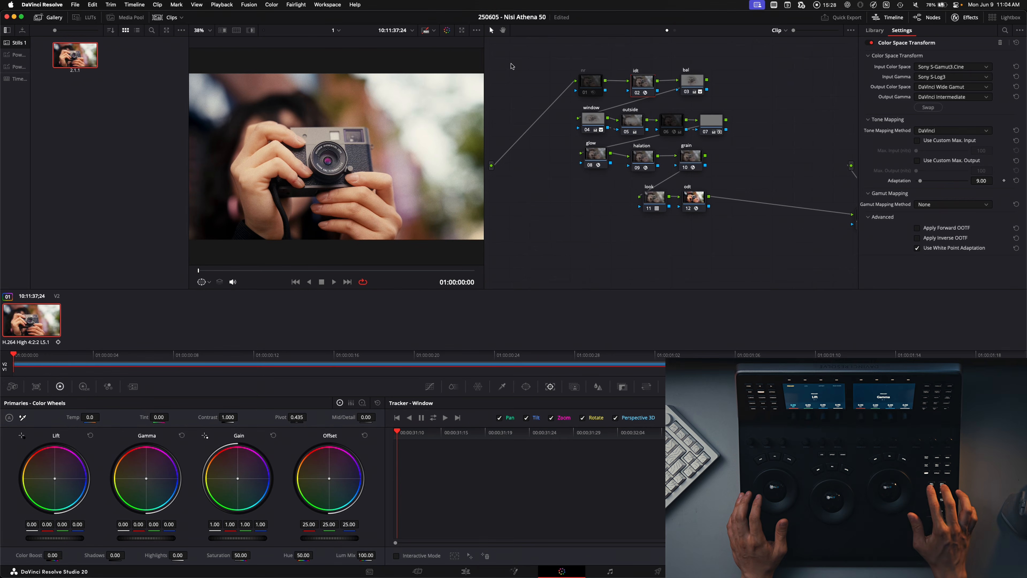
Step: Step the node selection forward from the idt node past the AI Depth Map node and back to the window node
key("alt+shift+apostrophe")
key("alt+shift+apostrophe")
key("alt+shift+apostrophe")
key("alt+shift+apostrophe")
key("alt+shift+apostrophe")
key("alt+shift+apostrophe")
key("alt+shift+semicolon")
key("alt+shift+semicolon")
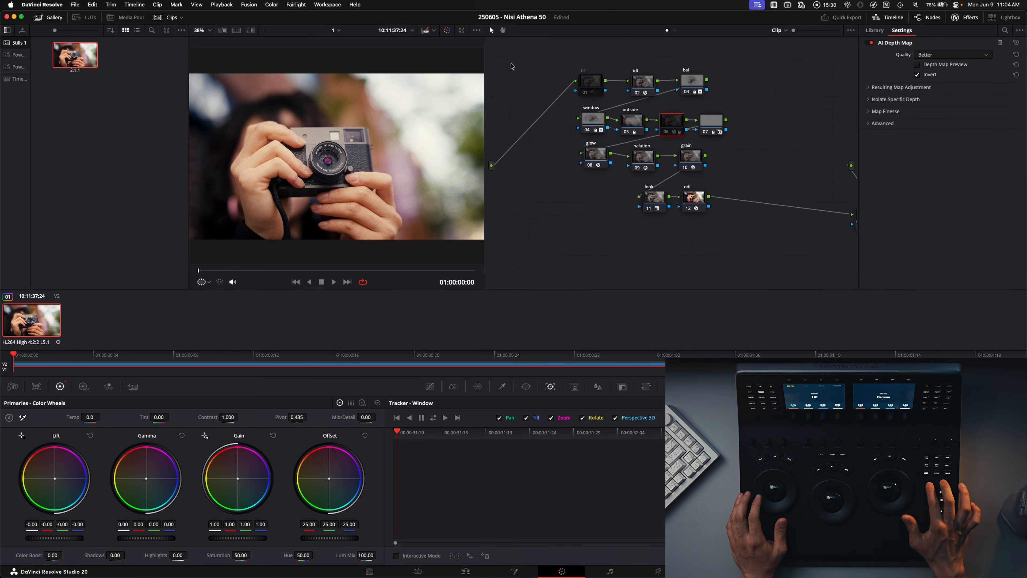
key("alt+shift+semicolon")
key("alt+shift+semicolon")
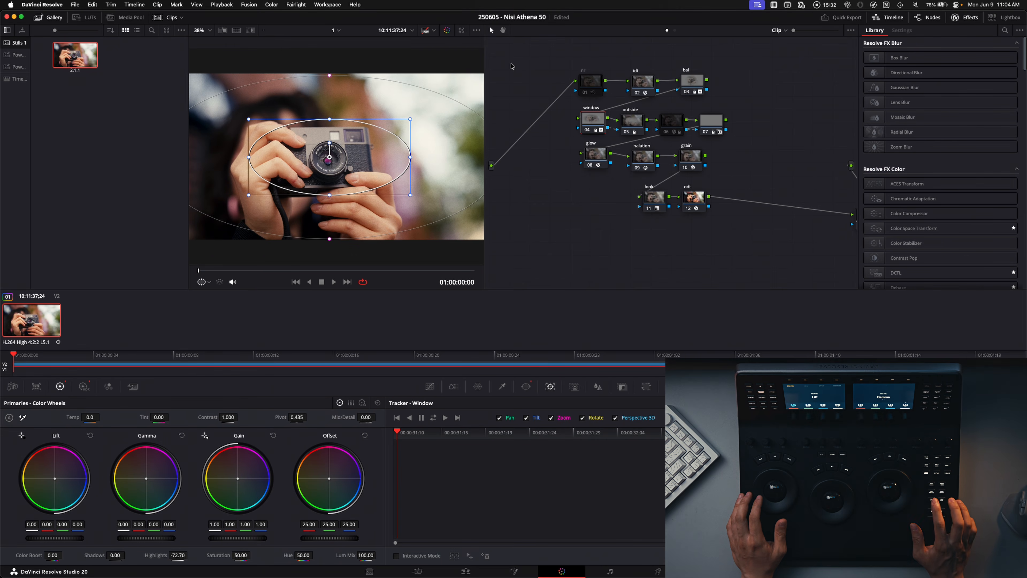